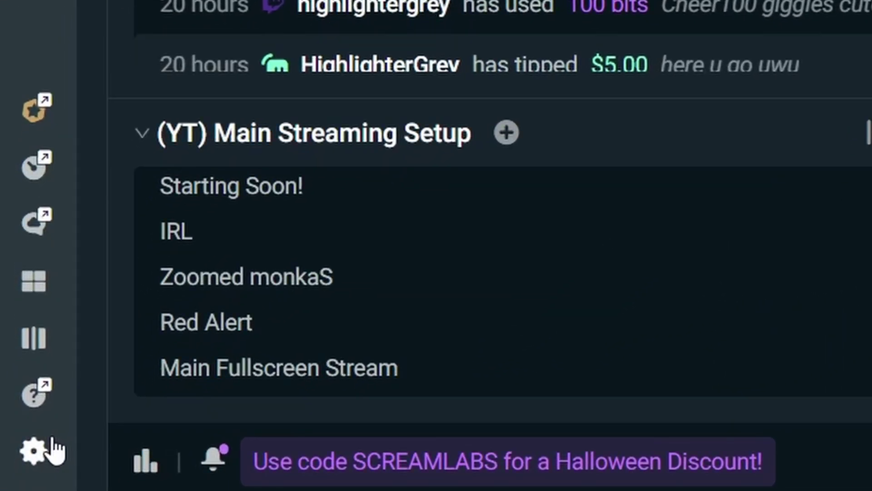
Check the game overlay and linked stream destination settings.
{"action": "left_click", "coordinate": [25, 462]}
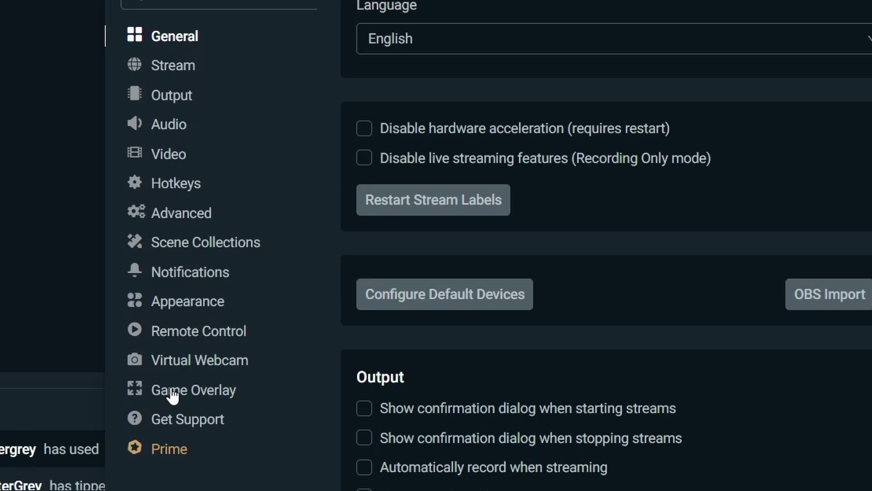
{"action": "left_click", "coordinate": [172, 394]}
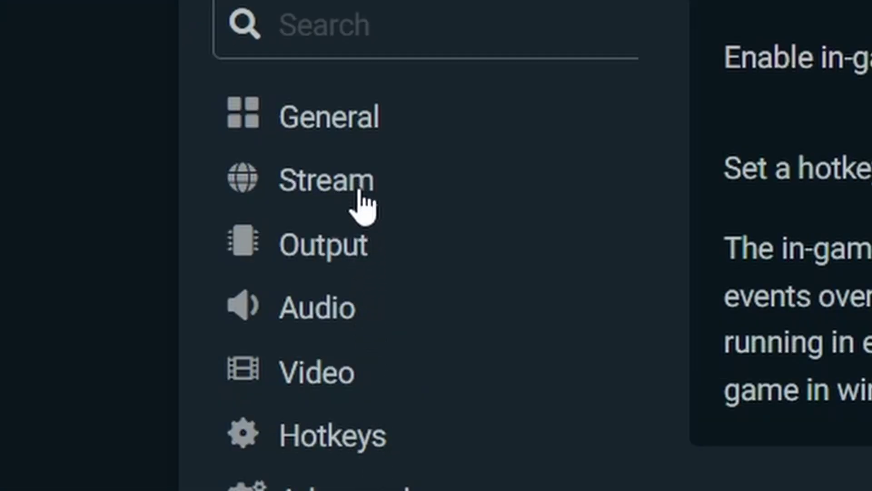
{"action": "left_click", "coordinate": [360, 195]}
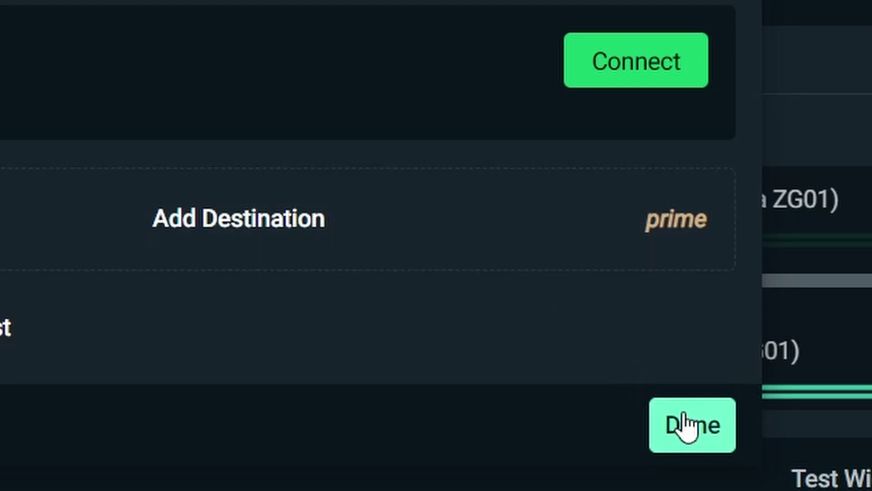
Return to the editor, expand the chat panel and open the Go Live stream setup.
{"action": "left_click", "coordinate": [684, 415]}
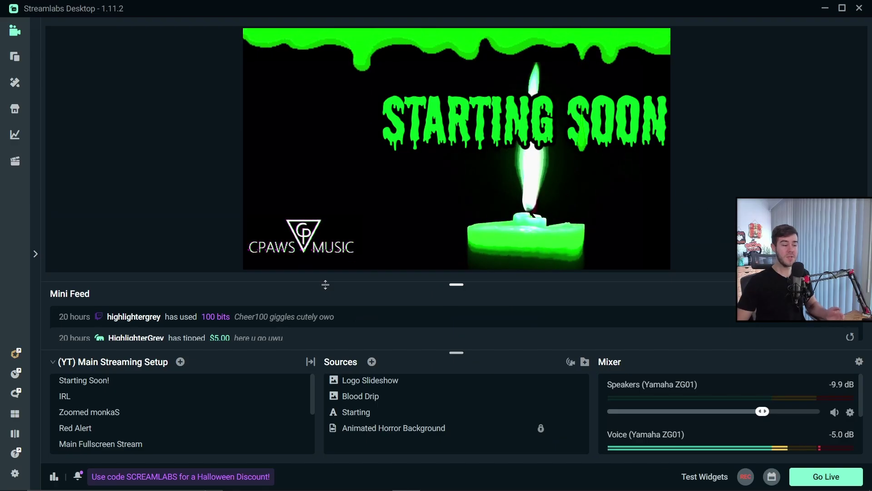
{"action": "left_click", "coordinate": [44, 257]}
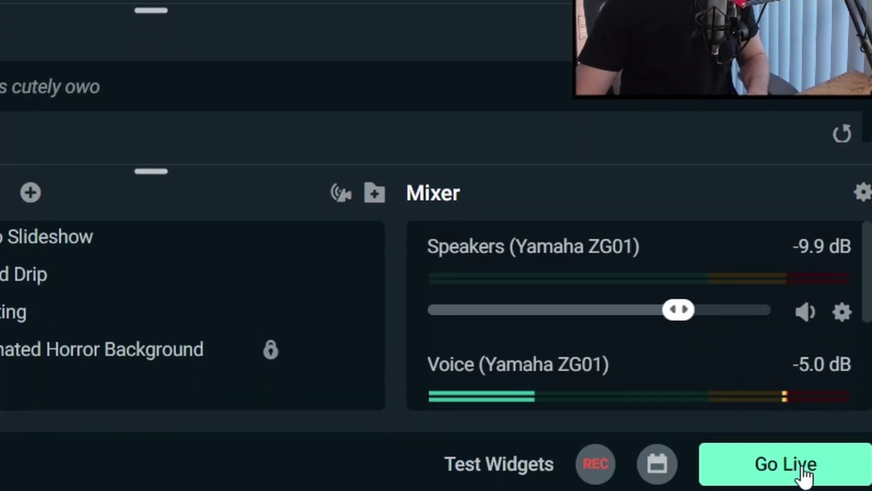
{"action": "left_click", "coordinate": [802, 472]}
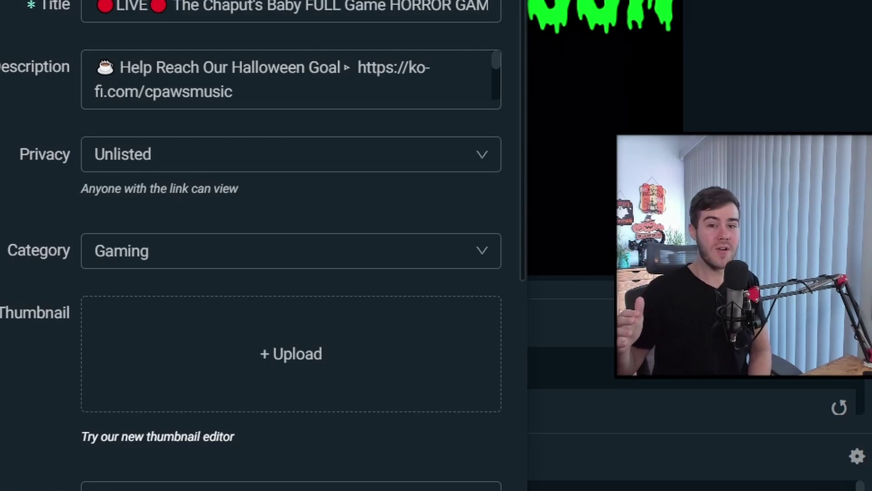
Keep the existing description and Unlisted privacy, then confirm and go live on YouTube.
{"action": "left_click", "coordinate": [393, 93]}
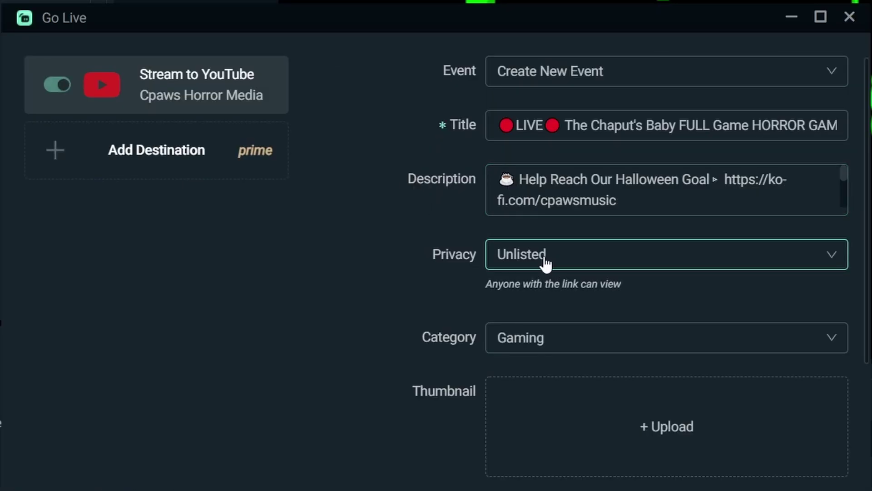
{"action": "left_click", "coordinate": [557, 261]}
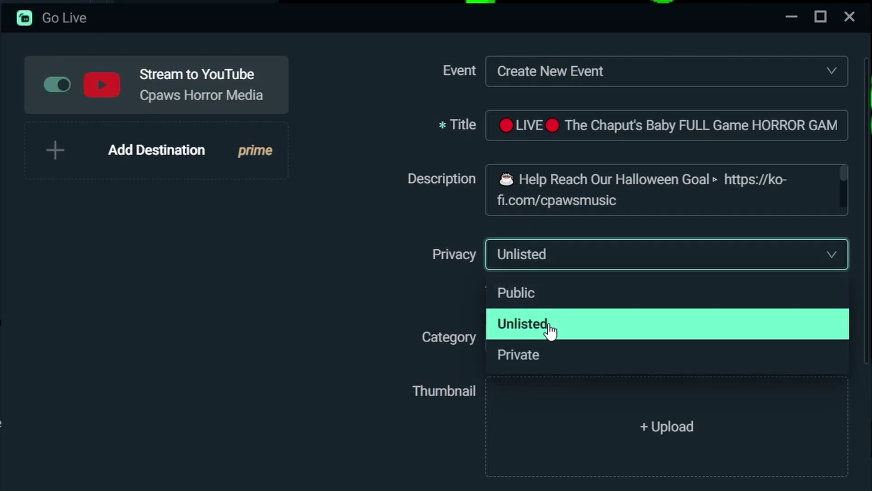
{"action": "left_click", "coordinate": [551, 328]}
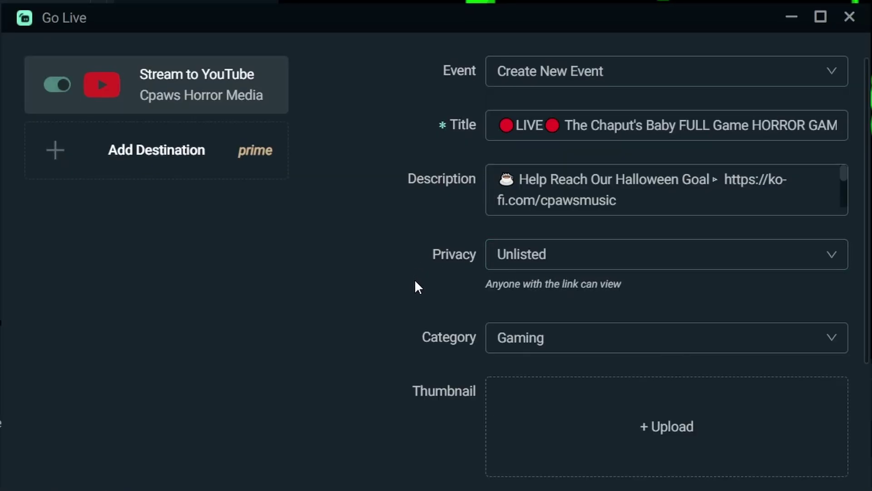
{"action": "scroll", "coordinate": [415, 280], "scroll_direction": "down", "scroll_amount": 5}
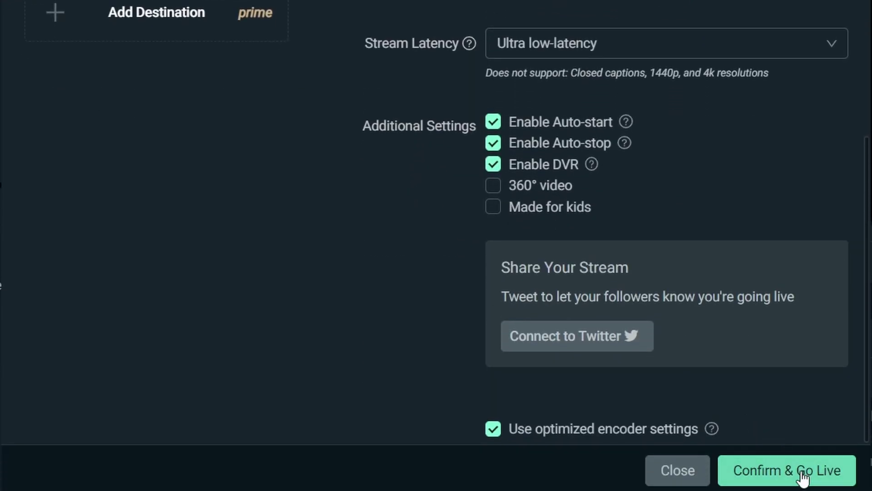
{"action": "left_click", "coordinate": [802, 473]}
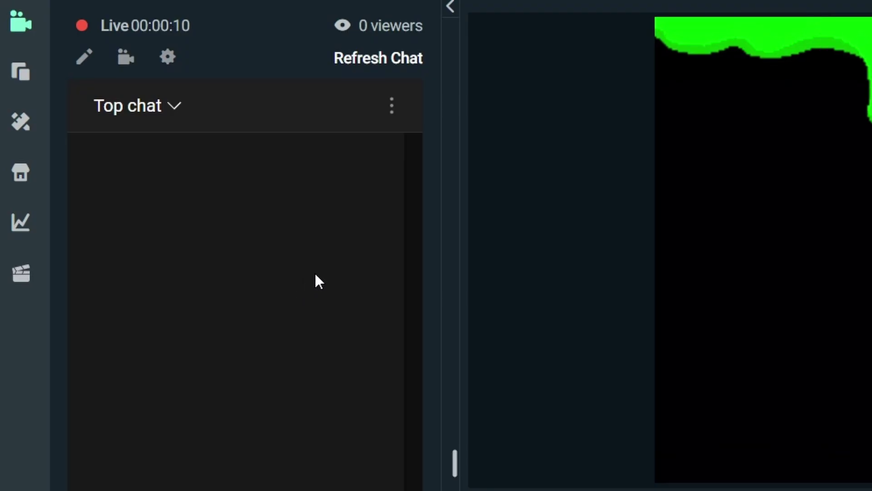
Switch the chat filter from Top chat to Live chat.
{"action": "left_click", "coordinate": [153, 109]}
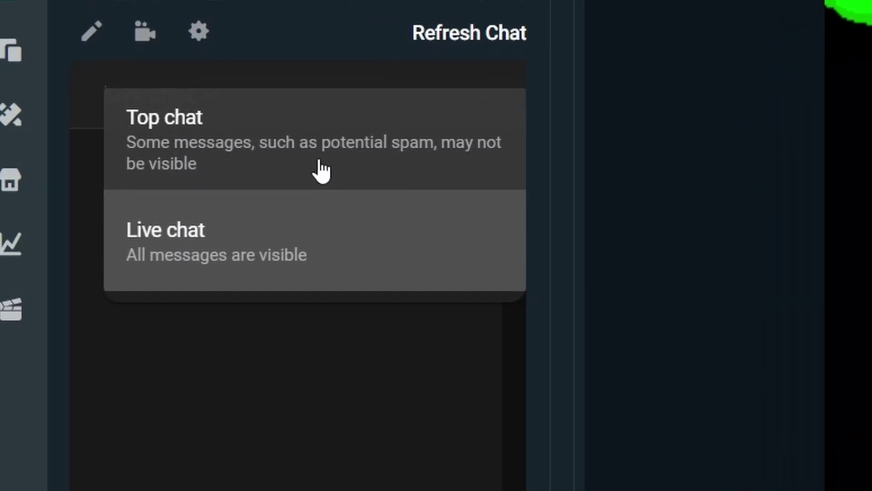
{"action": "left_click", "coordinate": [265, 239]}
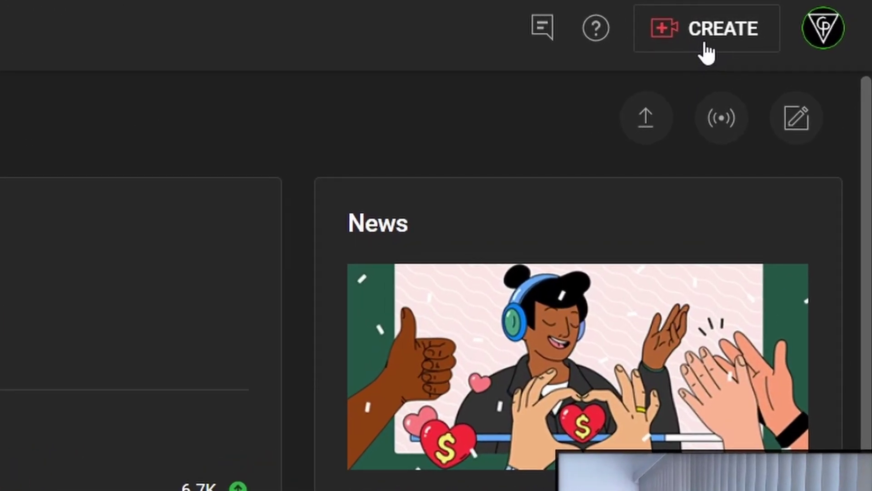
Open the running stream's control room through Create > Go live.
{"action": "left_click", "coordinate": [798, 23]}
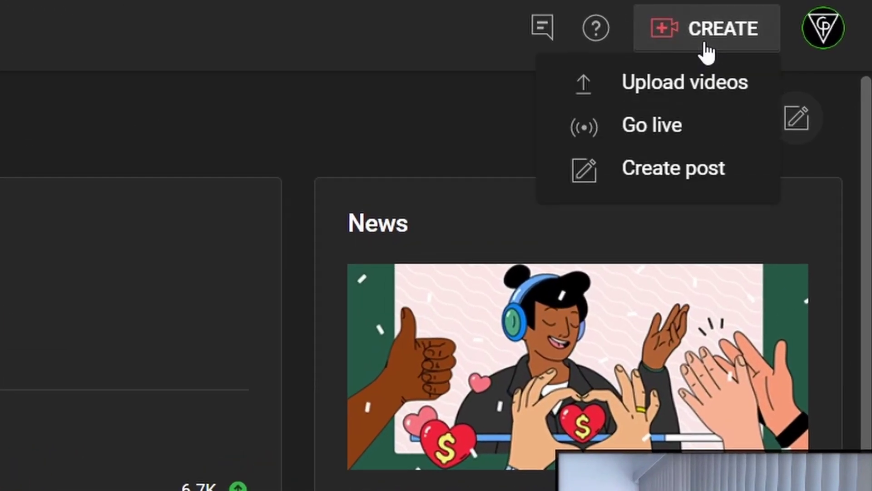
{"action": "left_click", "coordinate": [683, 121]}
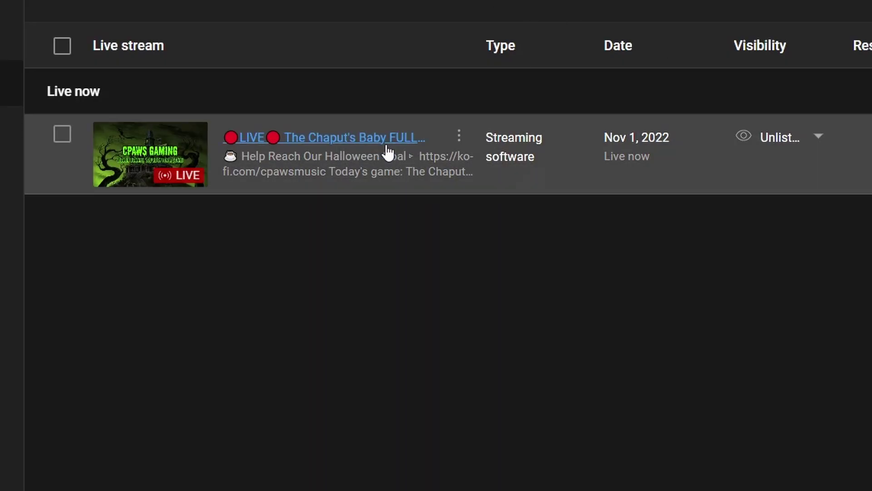
{"action": "left_click", "coordinate": [388, 151]}
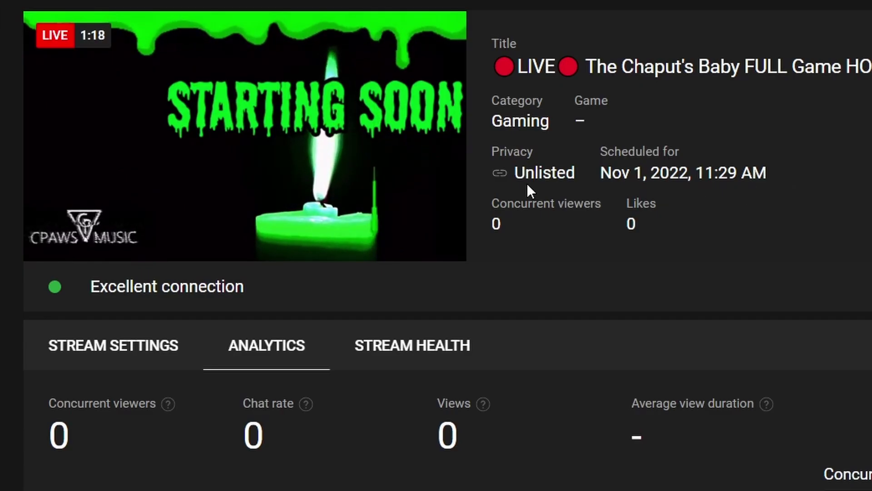
Pop the stream's chat out into its own browser window.
{"action": "left_click_drag", "start_coordinate": [515, 174], "coordinate": [659, 175]}
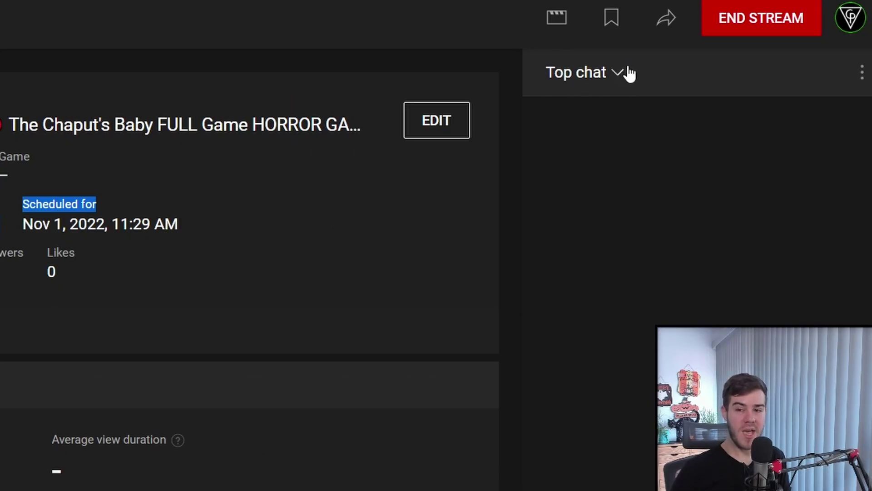
{"action": "left_click", "coordinate": [863, 77]}
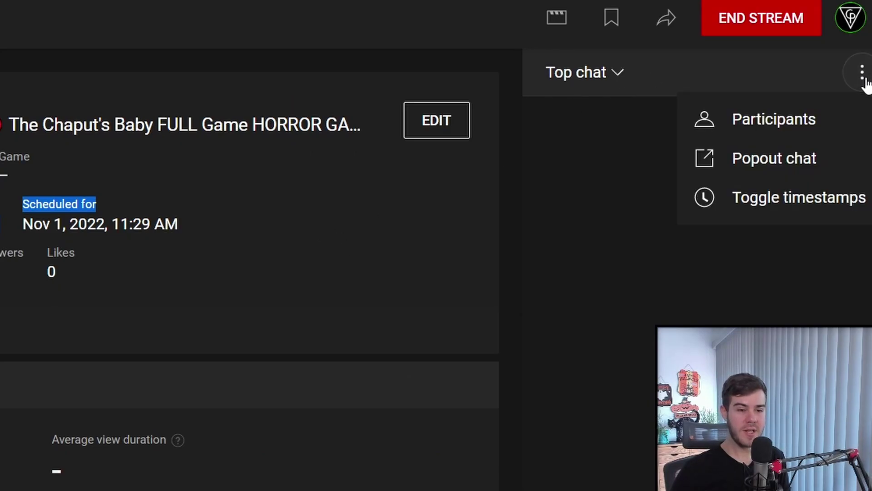
{"action": "left_click", "coordinate": [805, 159]}
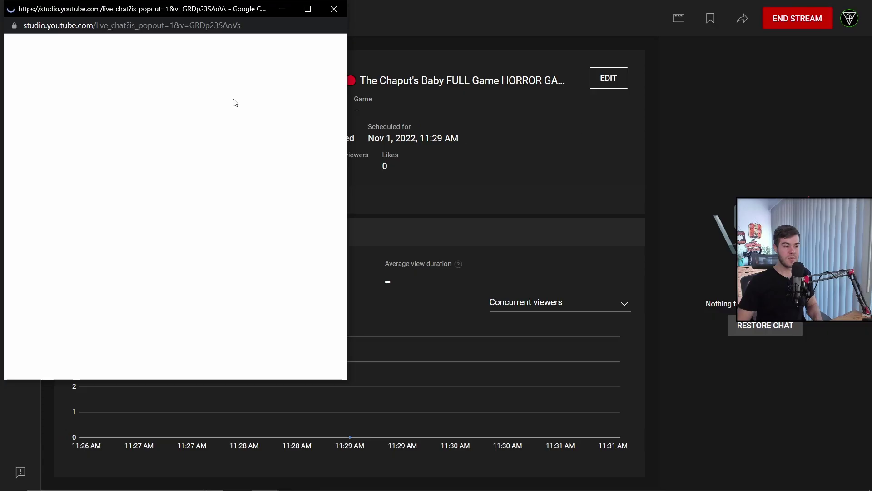
Move the popout chat window and make it narrower and taller.
{"action": "left_click_drag", "start_coordinate": [157, 12], "coordinate": [227, 60]}
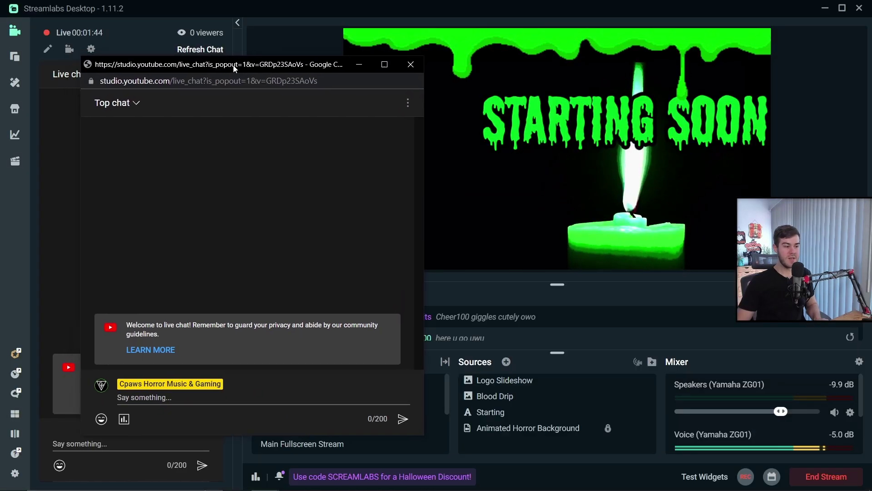
{"action": "left_click_drag", "start_coordinate": [230, 64], "coordinate": [187, 68]}
{"action": "left_click_drag", "start_coordinate": [377, 419], "coordinate": [232, 419]}
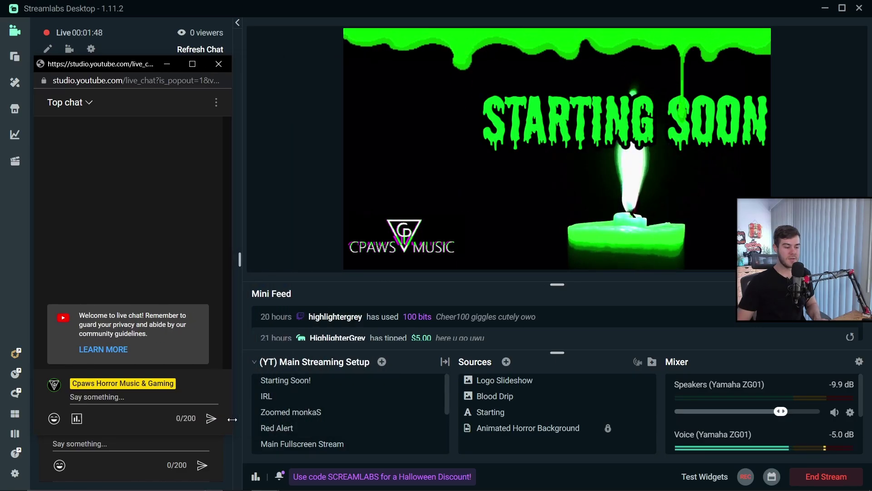
{"action": "left_click_drag", "start_coordinate": [152, 433], "coordinate": [149, 480]}
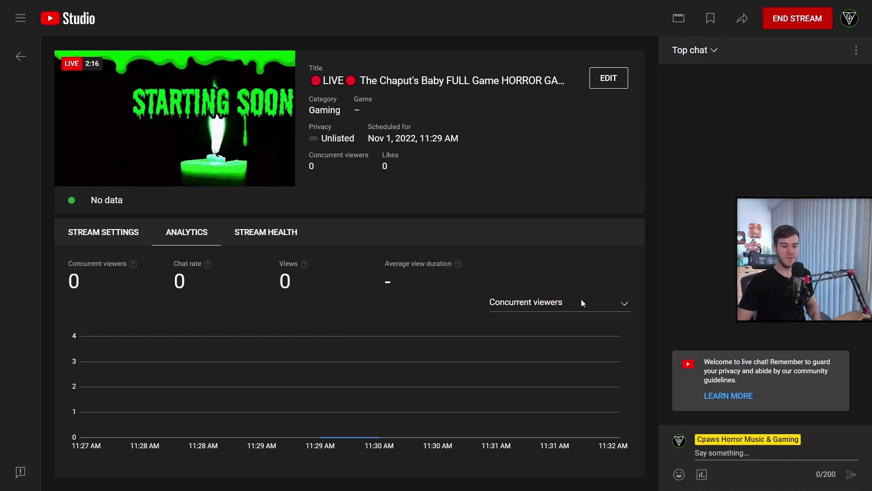
Post the message 'Testing' in the live chat.
{"action": "left_click", "coordinate": [732, 452]}
{"action": "type", "text": "Testing"}
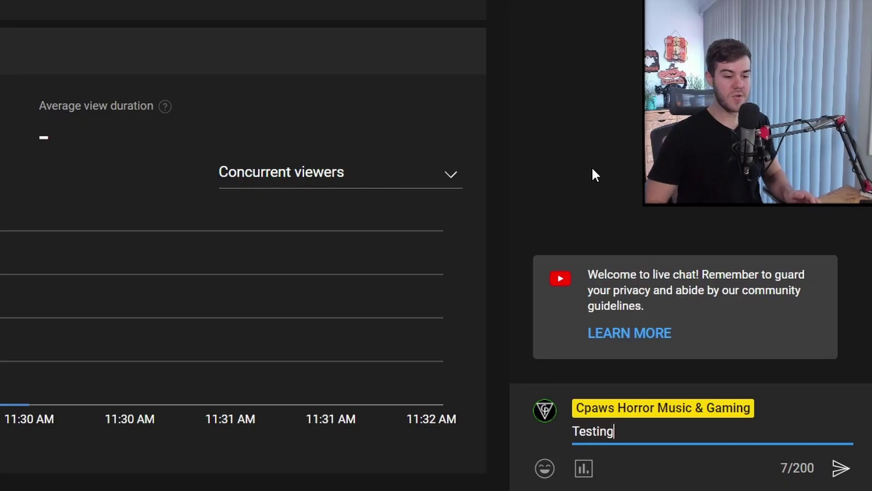
{"action": "key", "text": "Return"}
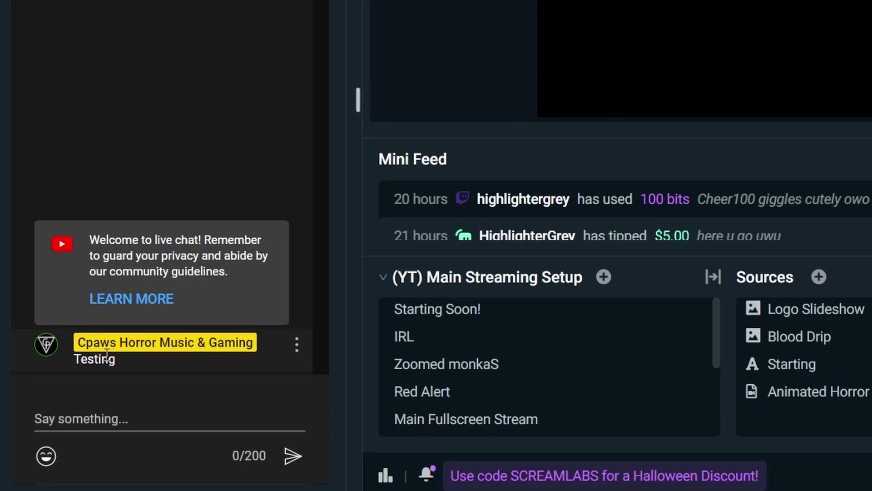
Open the docked chat sign-in in a web browser, then bring up the Add Source catalogue.
{"action": "left_click", "coordinate": [88, 419]}
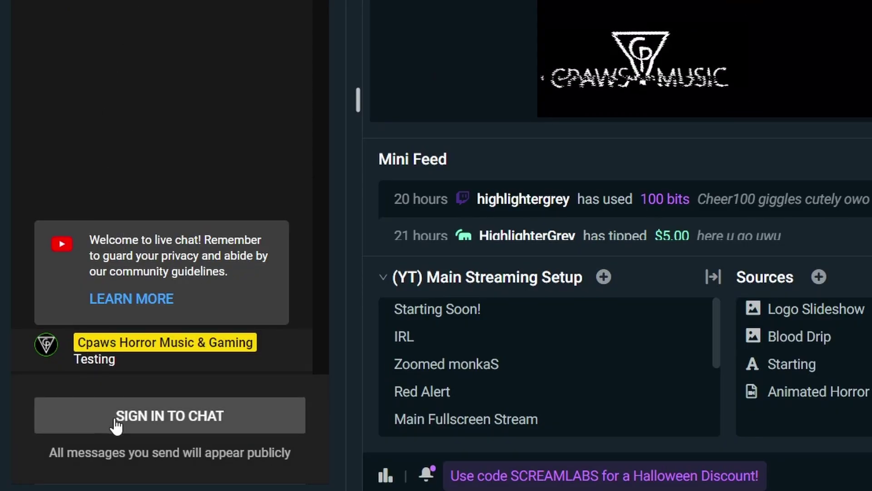
{"action": "left_click", "coordinate": [109, 418]}
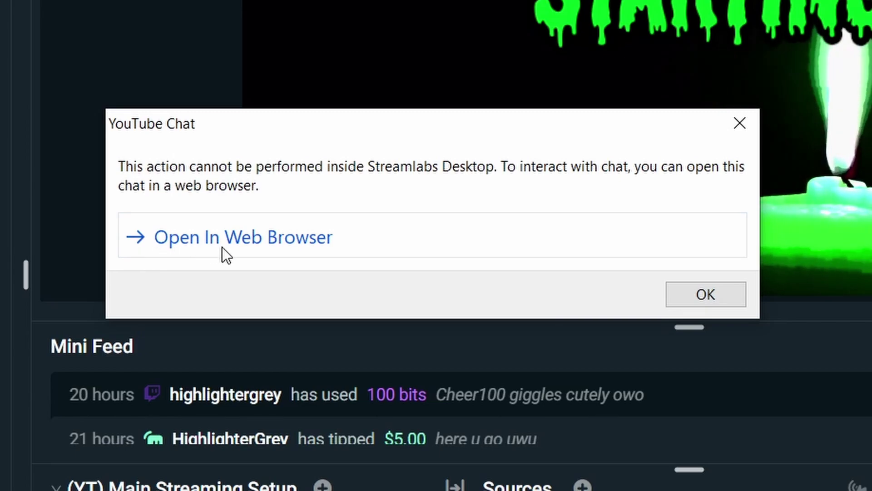
{"action": "left_click", "coordinate": [255, 244]}
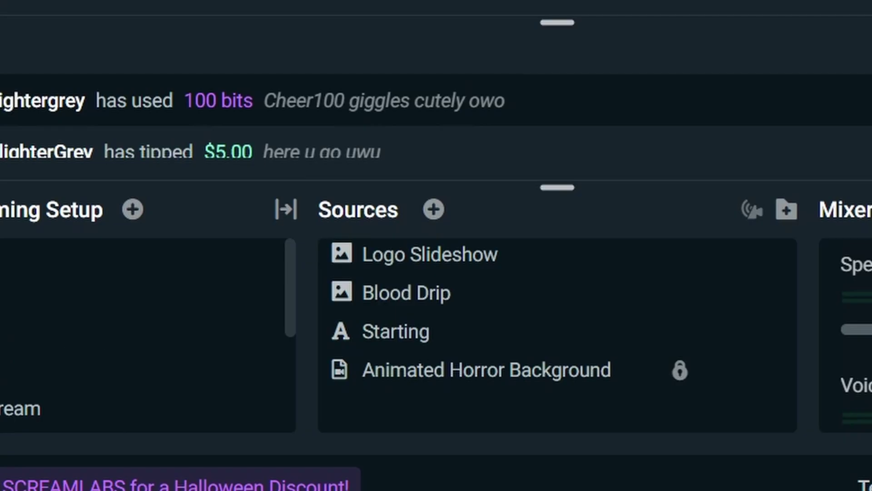
{"action": "left_click", "coordinate": [443, 215]}
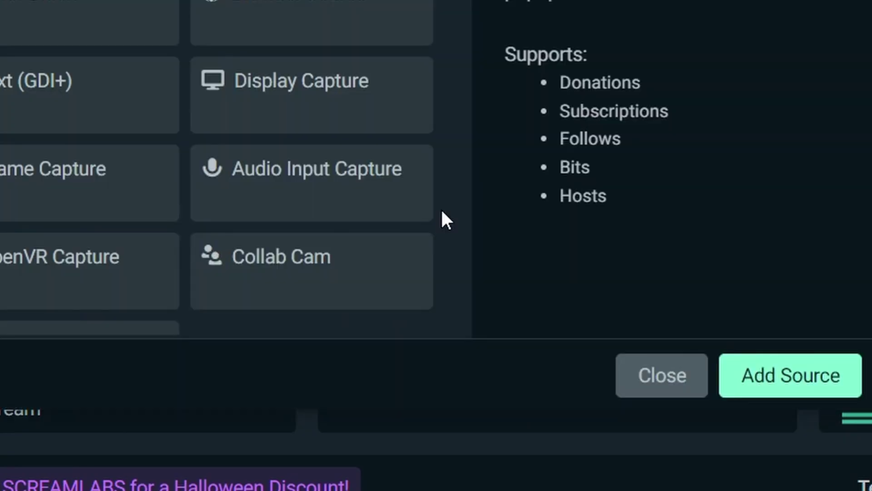
Add a new Chatbox widget source named 'YOUTUBE Chatbox'.
{"action": "scroll", "coordinate": [246, 286], "scroll_direction": "down", "scroll_amount": 4}
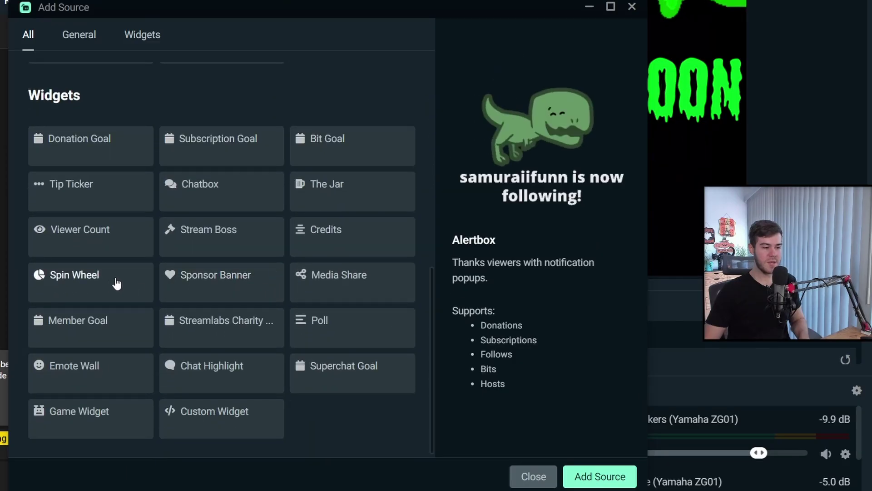
{"action": "left_click", "coordinate": [206, 205]}
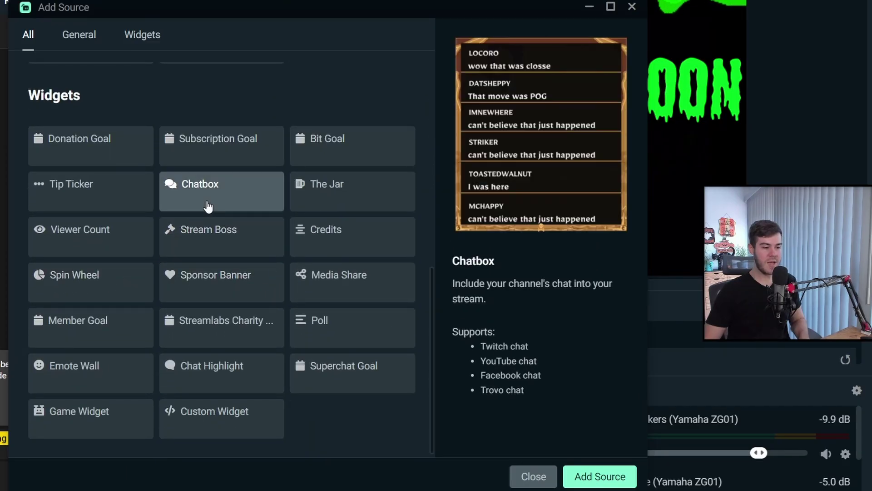
{"action": "left_click", "coordinate": [605, 481]}
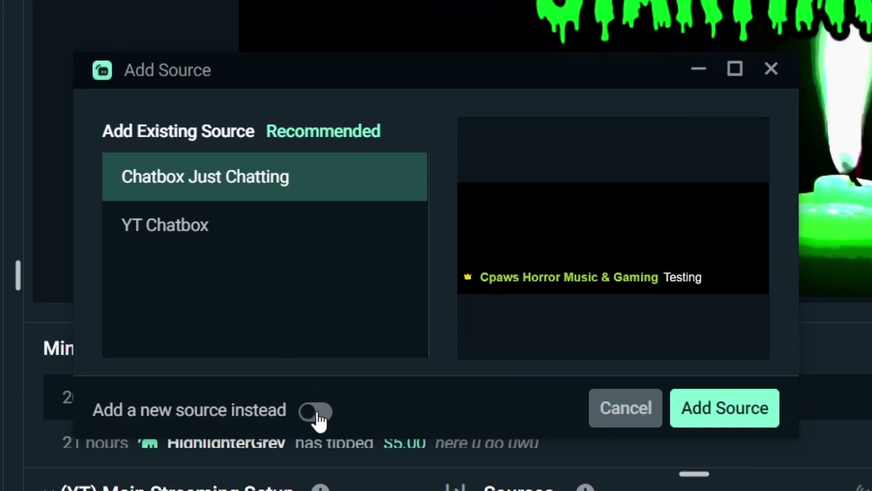
{"action": "left_click", "coordinate": [316, 413]}
{"action": "left_click", "coordinate": [129, 225]}
{"action": "type", "text": "YOUTUBE Chatbox"}
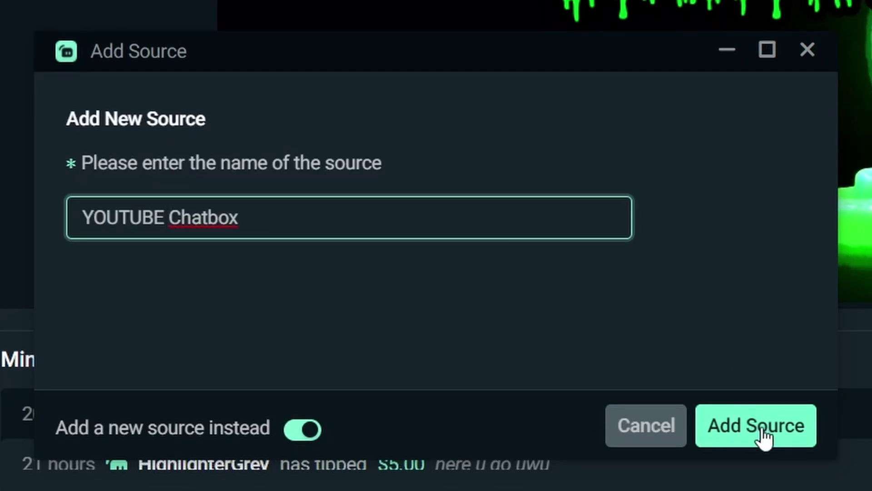
{"action": "left_click", "coordinate": [763, 435]}
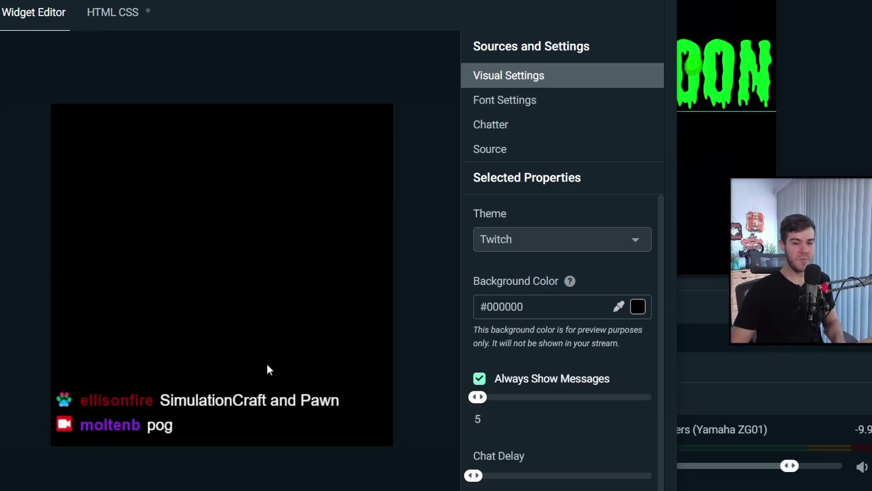
Set the chatbox theme to Twitch, review its font, chatter and source settings, and save.
{"action": "left_click", "coordinate": [539, 242]}
{"action": "left_click", "coordinate": [504, 324]}
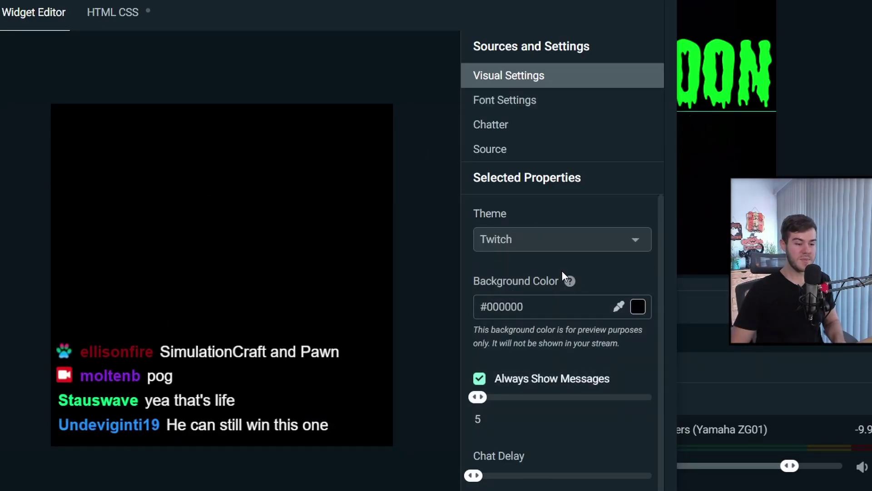
{"action": "scroll", "coordinate": [562, 271], "scroll_direction": "down", "scroll_amount": 1}
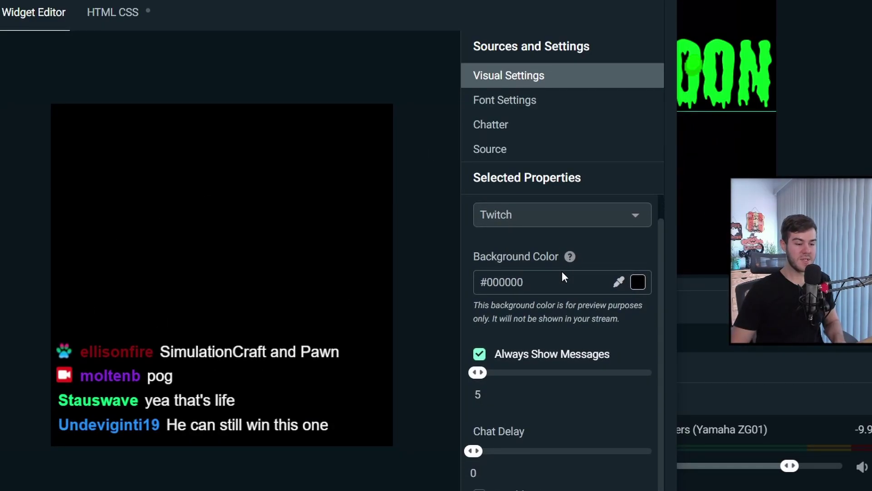
{"action": "left_click", "coordinate": [527, 100]}
{"action": "left_click", "coordinate": [519, 132]}
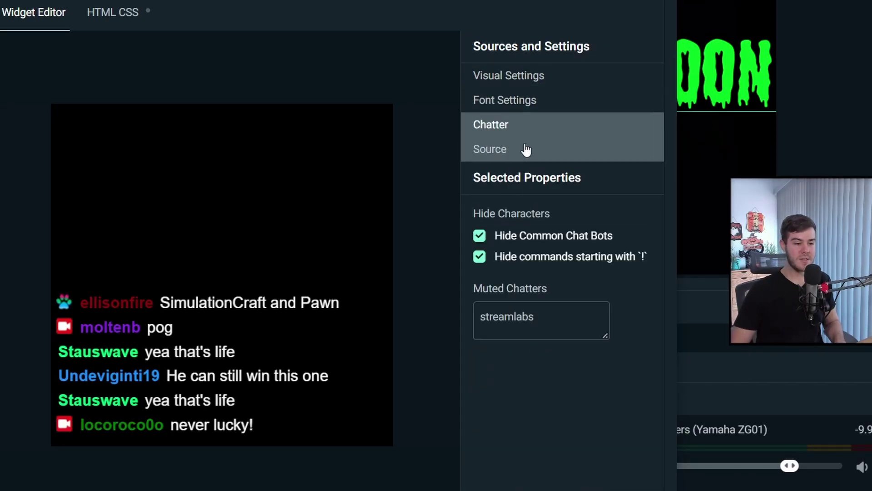
{"action": "left_click", "coordinate": [523, 155]}
{"action": "left_click", "coordinate": [525, 82]}
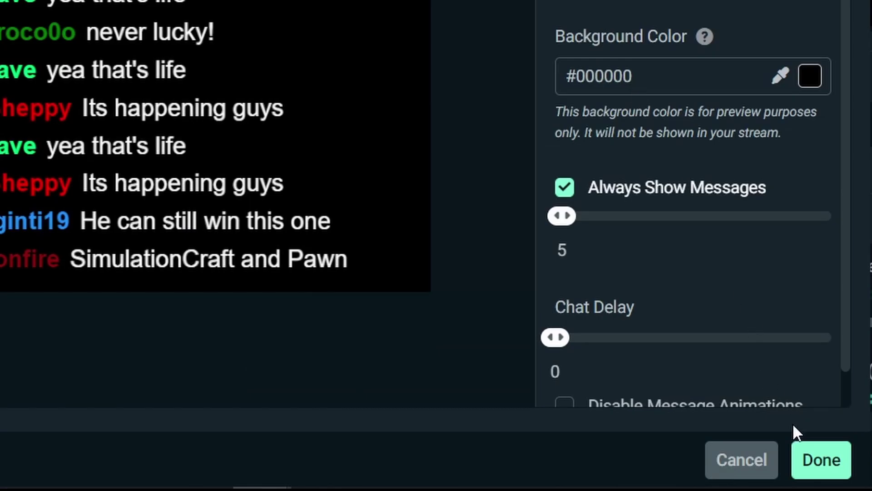
{"action": "left_click", "coordinate": [821, 460]}
Position the chat widget above the CPAWS MUSIC logo, then end the stream in Streamlabs and YouTube Studio.
{"action": "mouse_move", "coordinate": [181, 165]}
{"action": "left_mouse_down"}
{"action": "mouse_move", "coordinate": [292, 214]}
{"action": "mouse_move", "coordinate": [276, 165]}
{"action": "mouse_move", "coordinate": [192, 158]}
{"action": "mouse_move", "coordinate": [193, 171]}
{"action": "mouse_move", "coordinate": [196, 164]}
{"action": "left_mouse_up"}
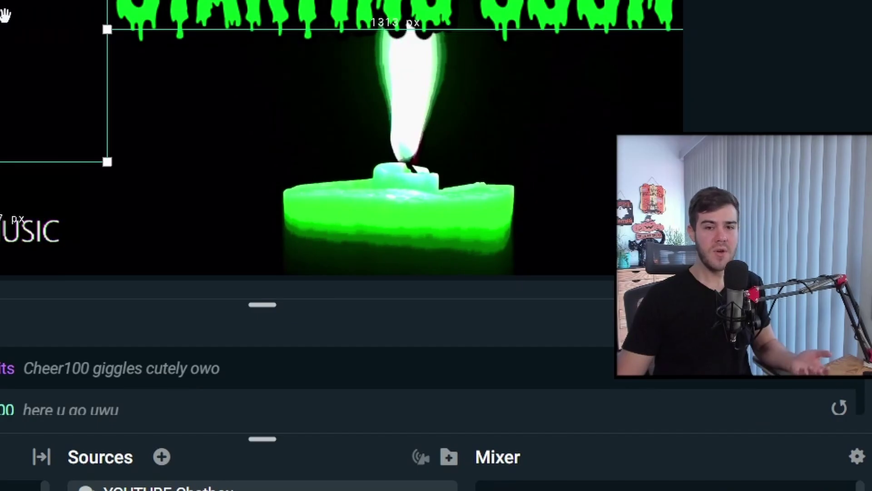
{"action": "left_click_drag", "start_coordinate": [4, 15], "coordinate": [2, 13]}
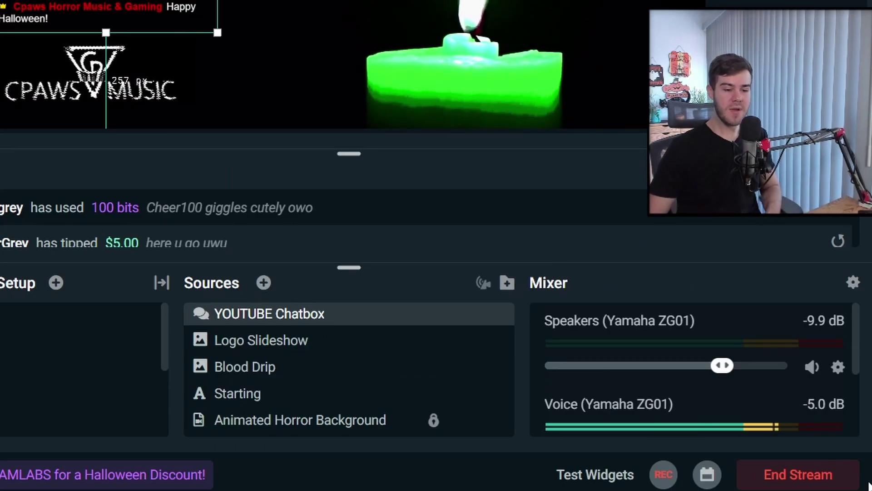
{"action": "left_click", "coordinate": [819, 485]}
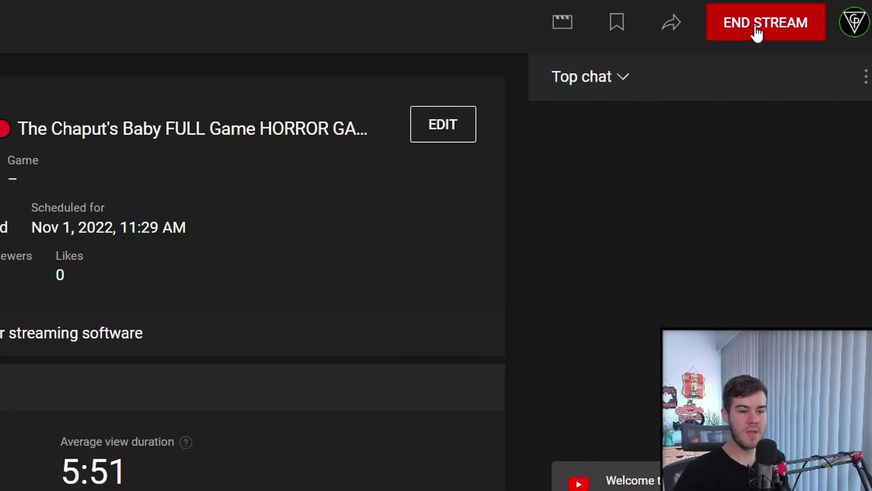
{"action": "left_click", "coordinate": [765, 27]}
{"action": "left_click", "coordinate": [295, 475]}
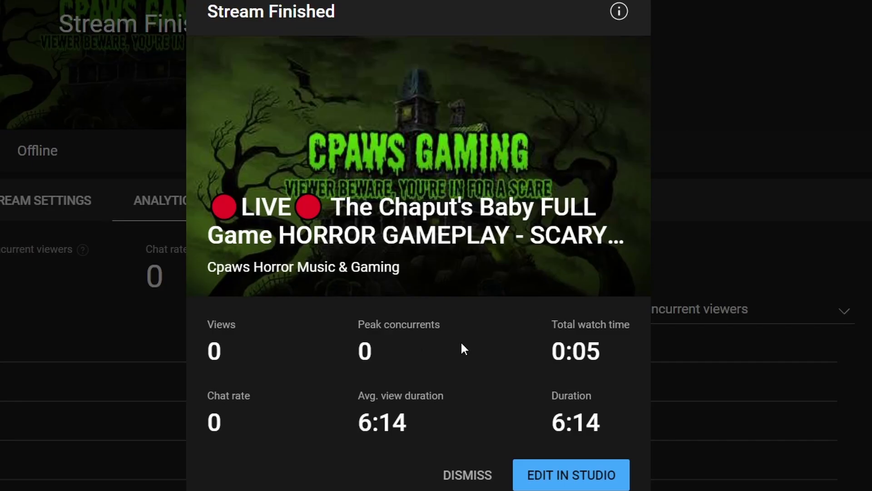